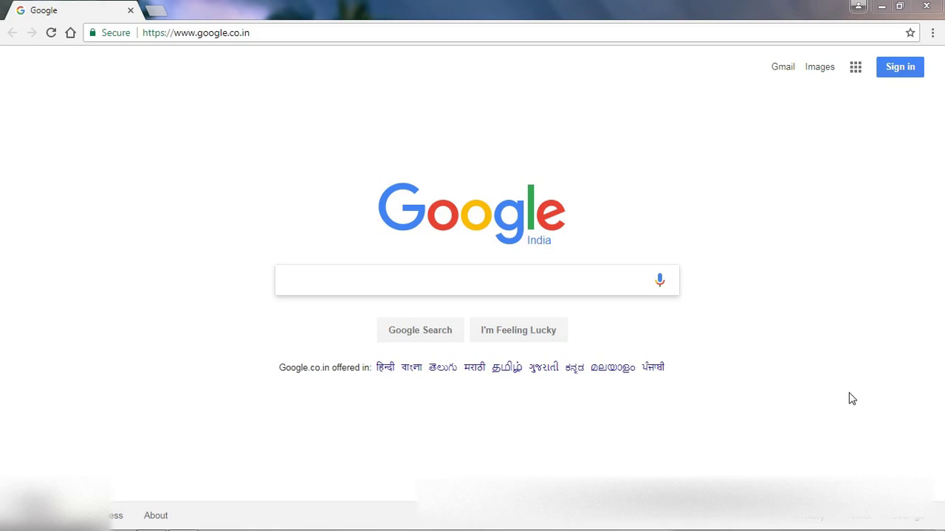
# - Switch from Chrome to the Firefox window showing the Google India home page
pyautogui.moveTo(130, 526)
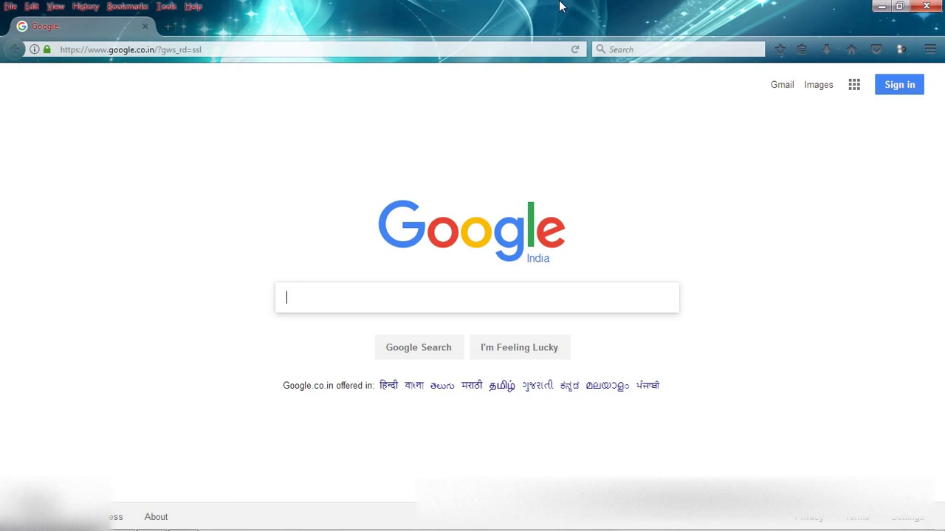
# - Open the Add-ons Manager from the Firefox main menu and scroll its recommendations page
pyautogui.click(930, 54)
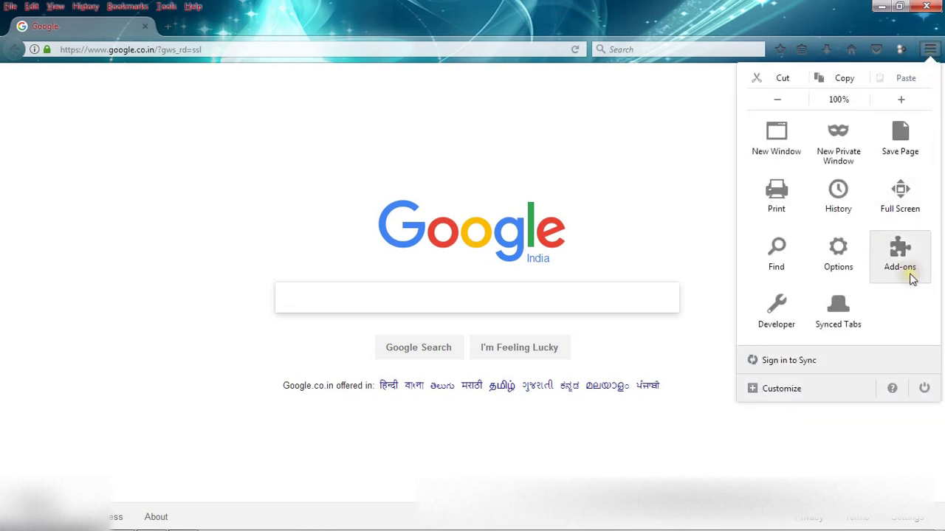
pyautogui.click(910, 273)
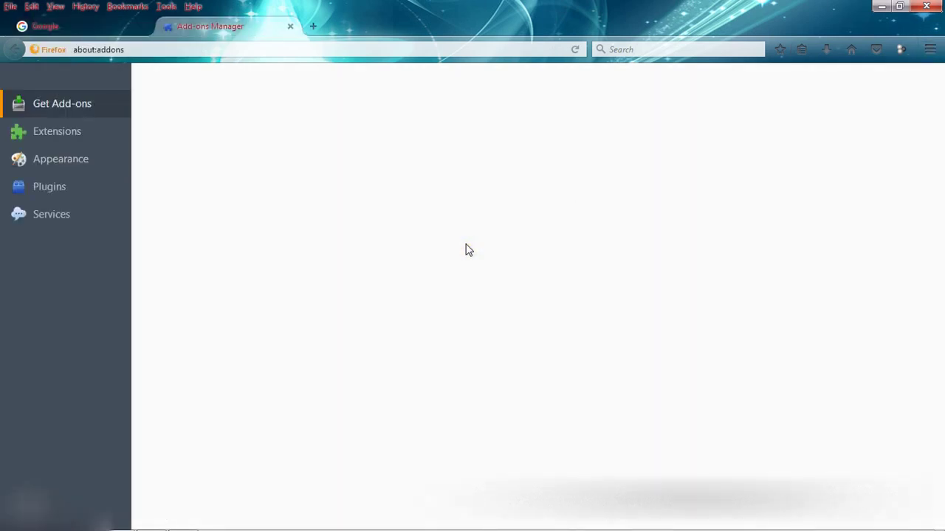
pyautogui.scroll(-10, 415, 243)
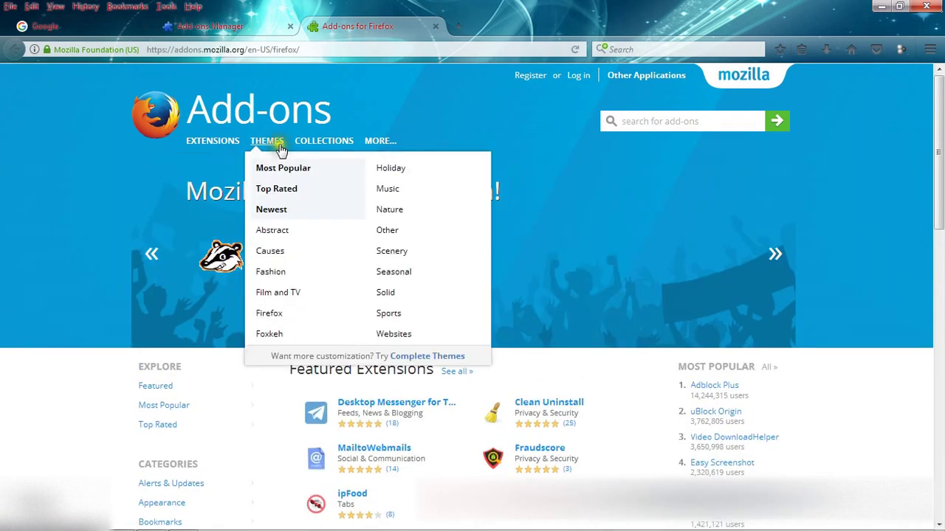
# - Browse the Themes gallery, previewing themes such as Japanese Tattoo, Black by MaDonna and Cats on the Couch
pyautogui.click(268, 143)
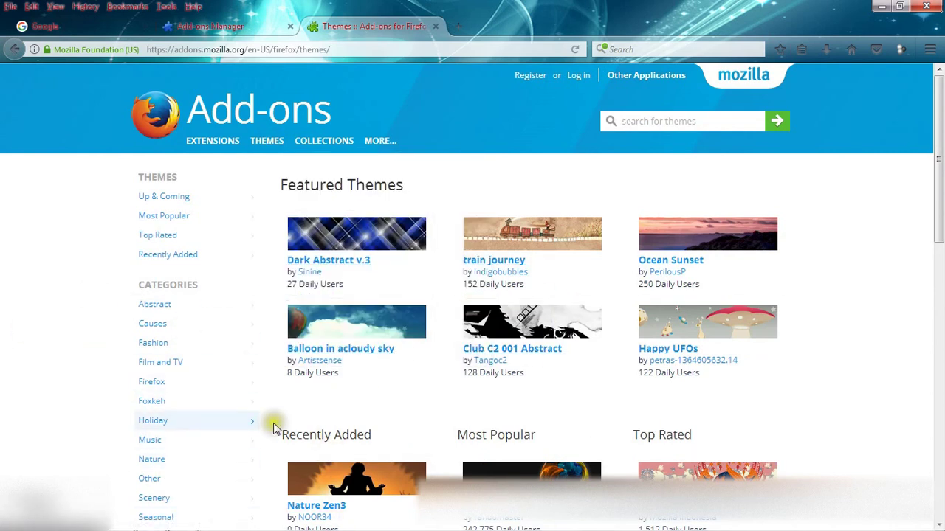
pyautogui.scroll(-2, 23, 369)
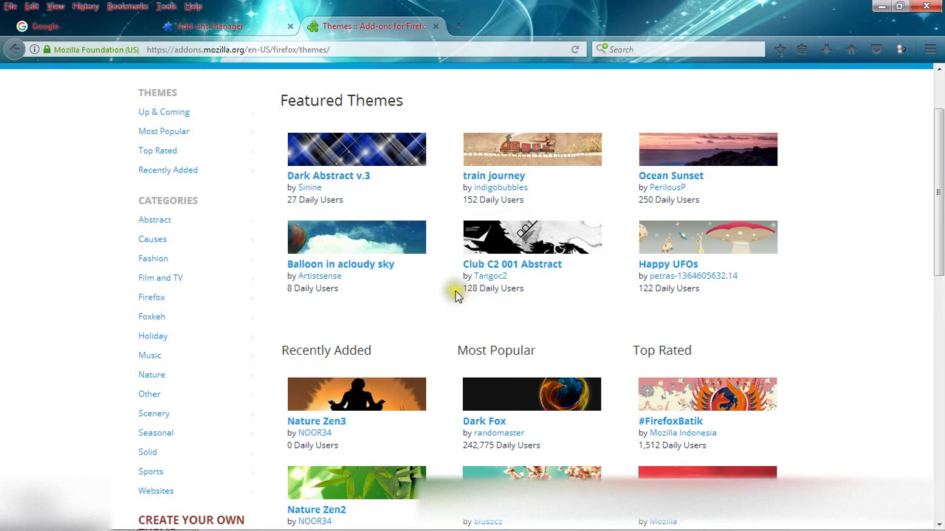
pyautogui.moveTo(545, 226)
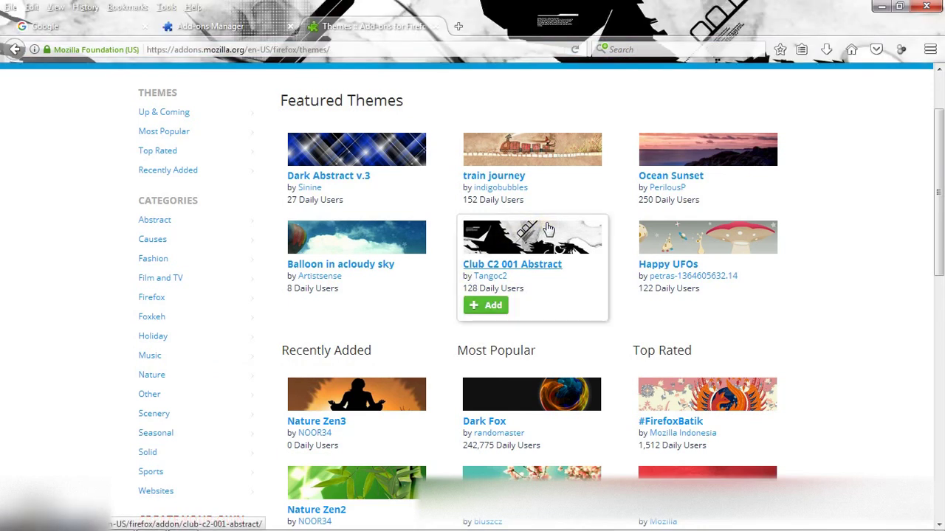
pyautogui.moveTo(642, 241)
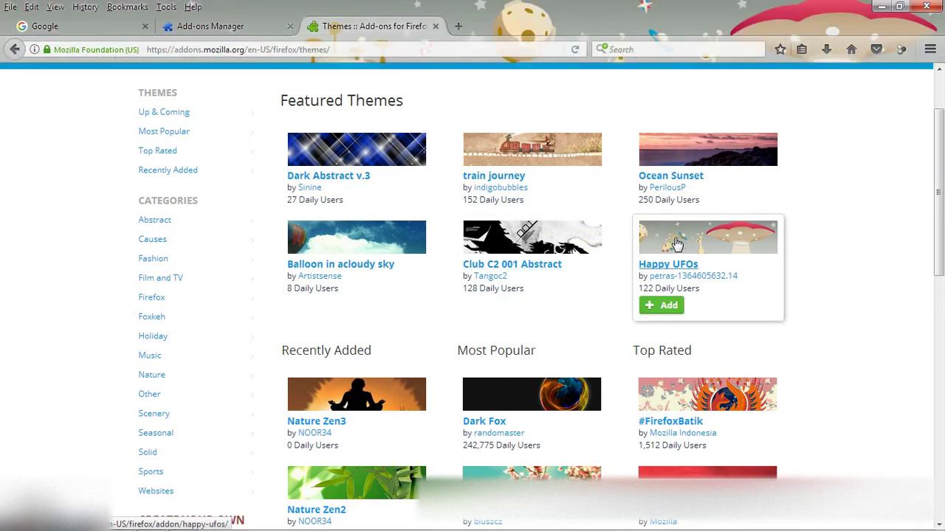
pyautogui.scroll(-2, 528, 308)
pyautogui.scroll(-5, 527, 304)
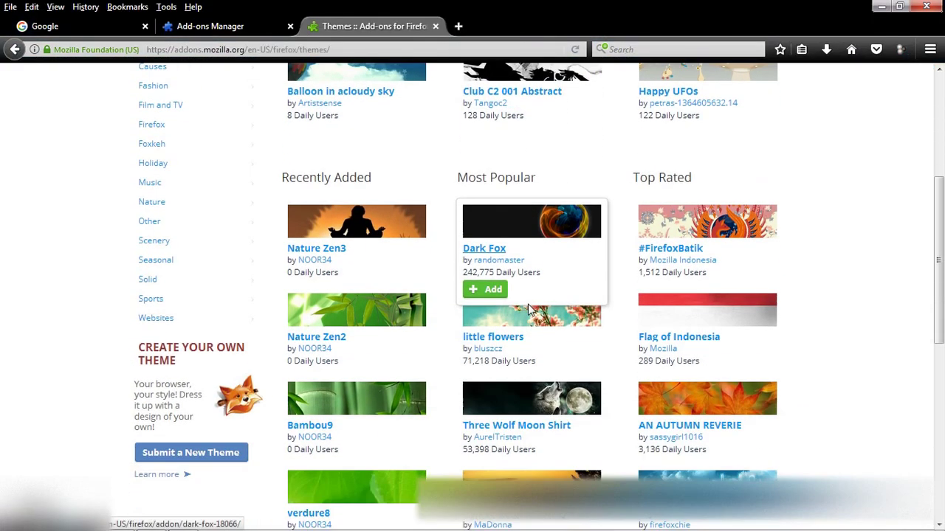
pyautogui.moveTo(508, 330)
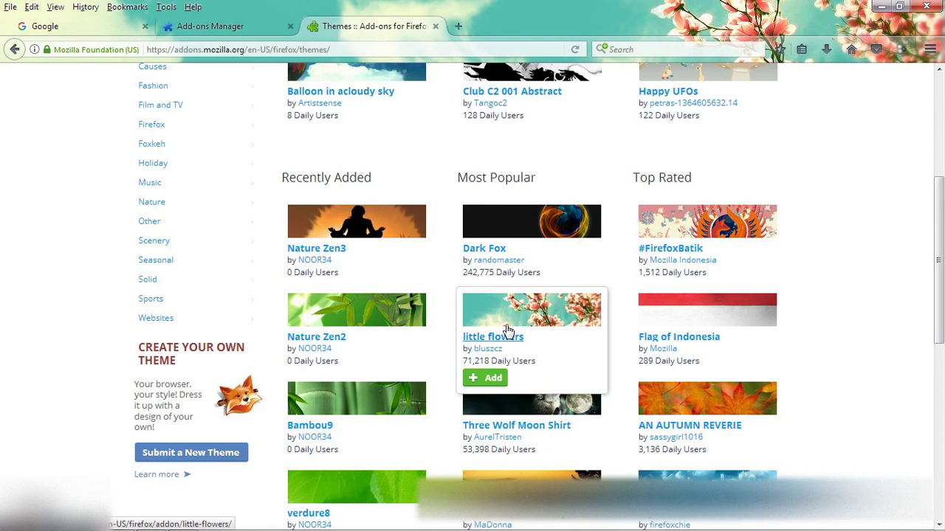
pyautogui.moveTo(352, 314)
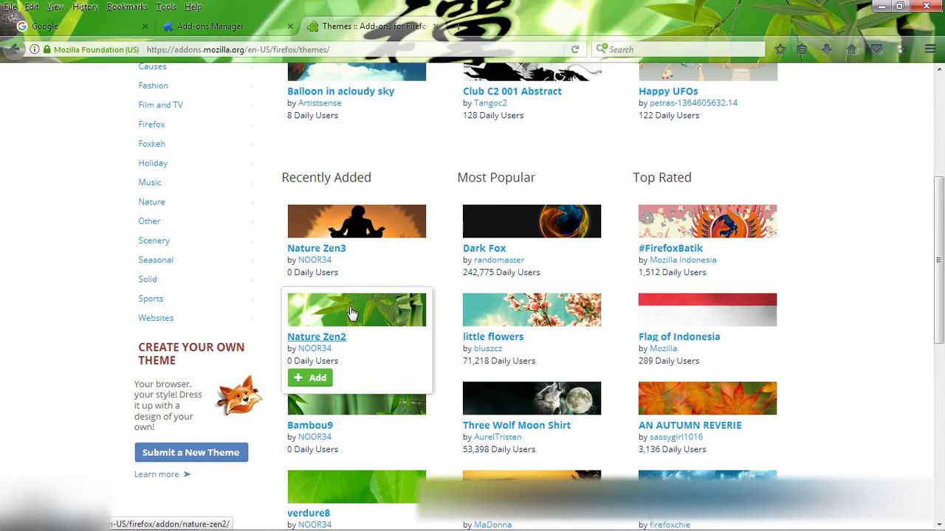
pyautogui.scroll(-4, 496, 411)
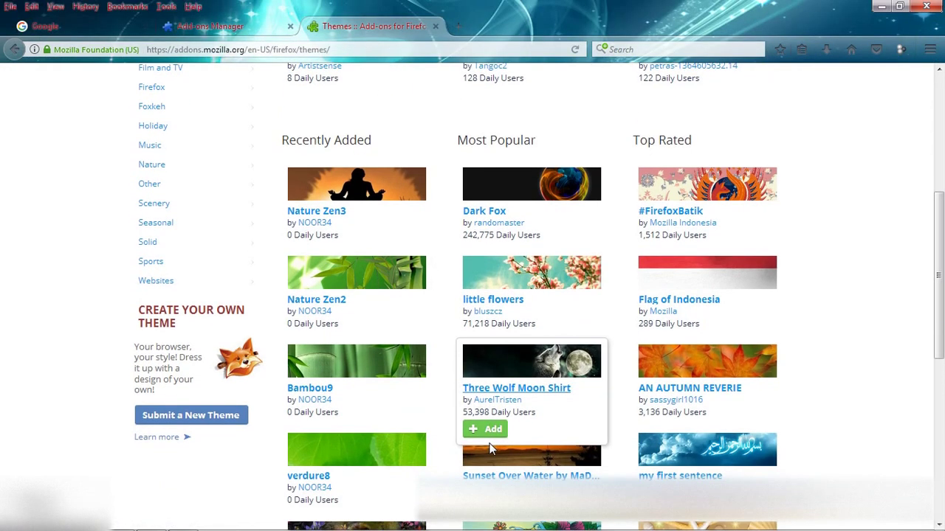
pyautogui.moveTo(489, 446)
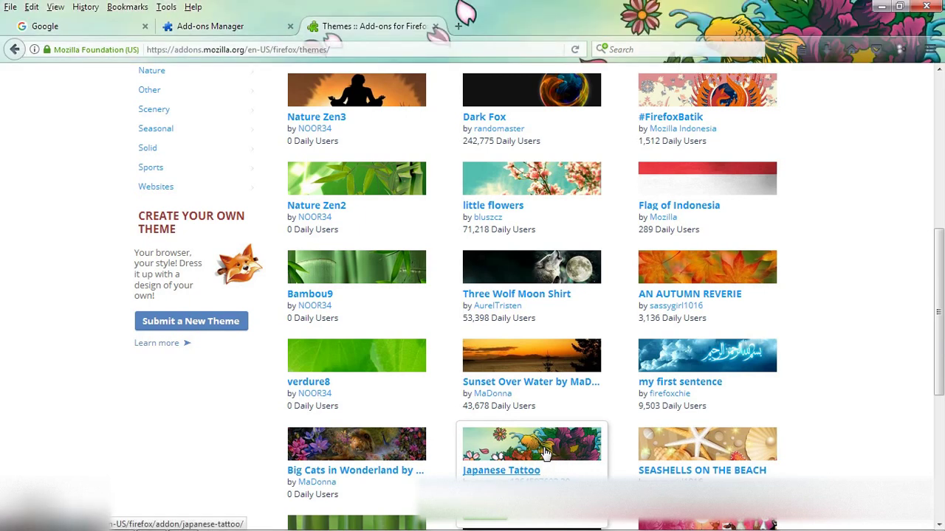
pyautogui.scroll(-5, 359, 333)
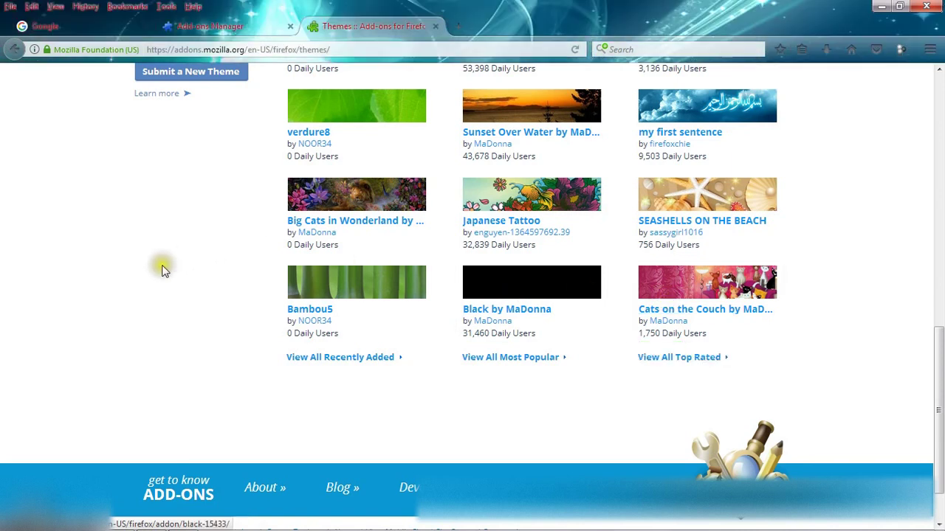
pyautogui.scroll(-2, 169, 316)
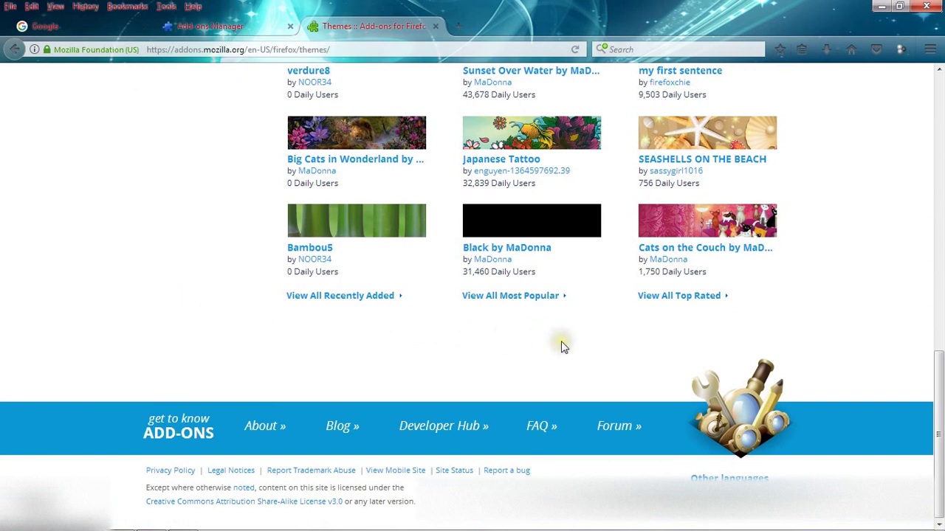
# - Add the Cats on the Couch by MaDonna theme to Firefox and close the installed notice
pyautogui.click(680, 251)
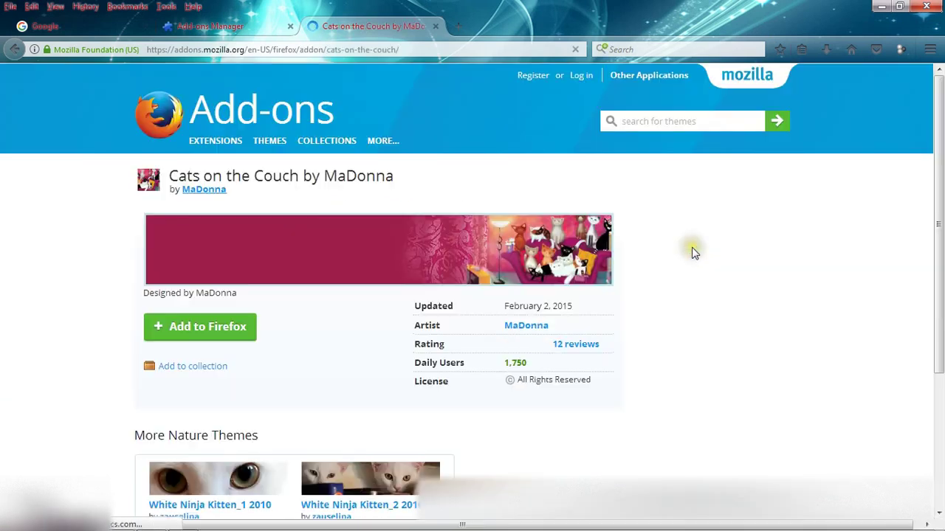
pyautogui.scroll(-1, 2, 260)
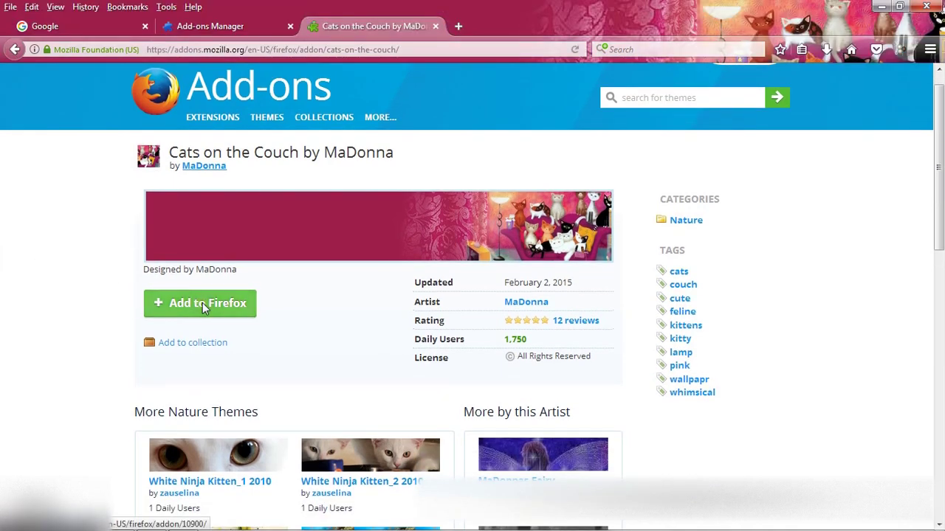
pyautogui.click(202, 304)
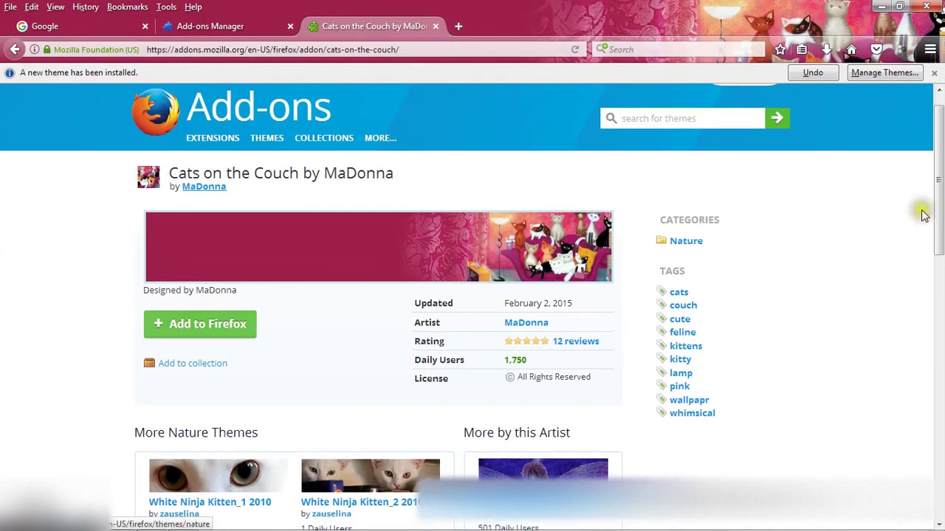
pyautogui.click(933, 73)
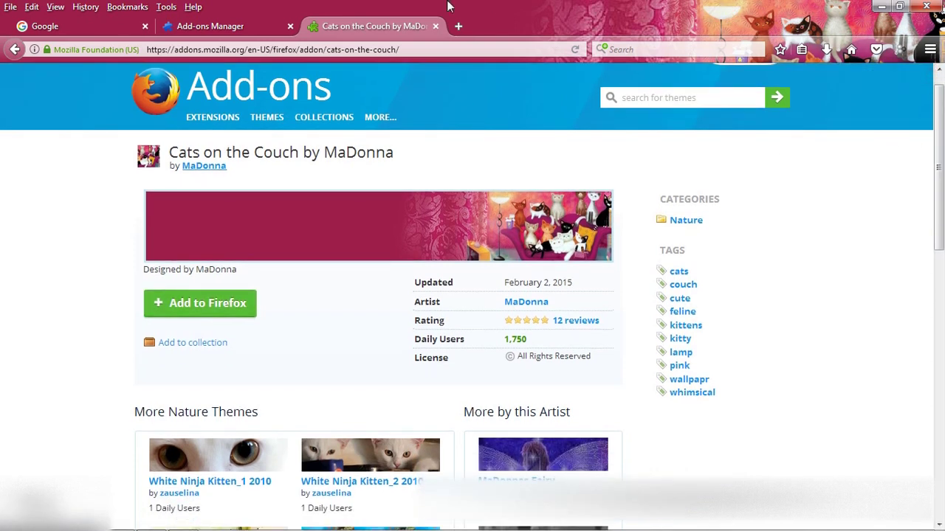
# - Go back to the themes gallery and filter it to the Nature category
pyautogui.click(269, 119)
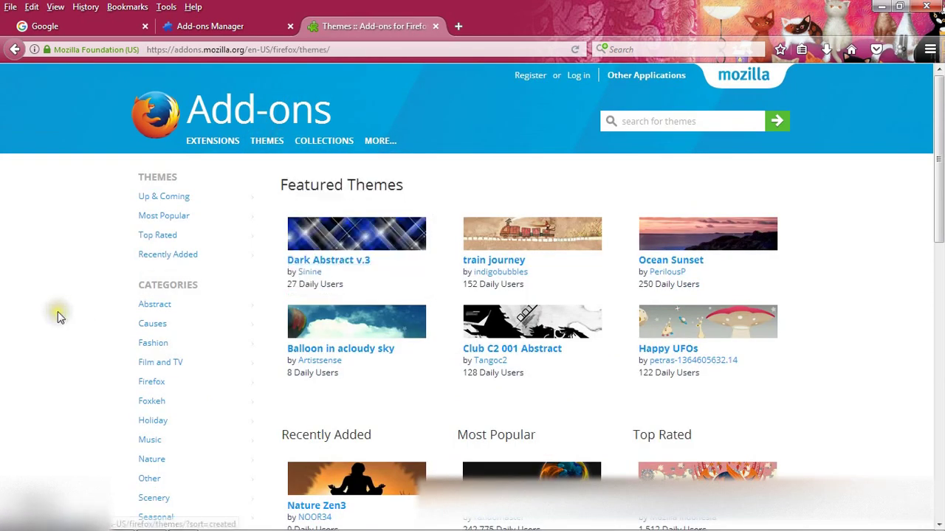
pyautogui.scroll(-2, 57, 312)
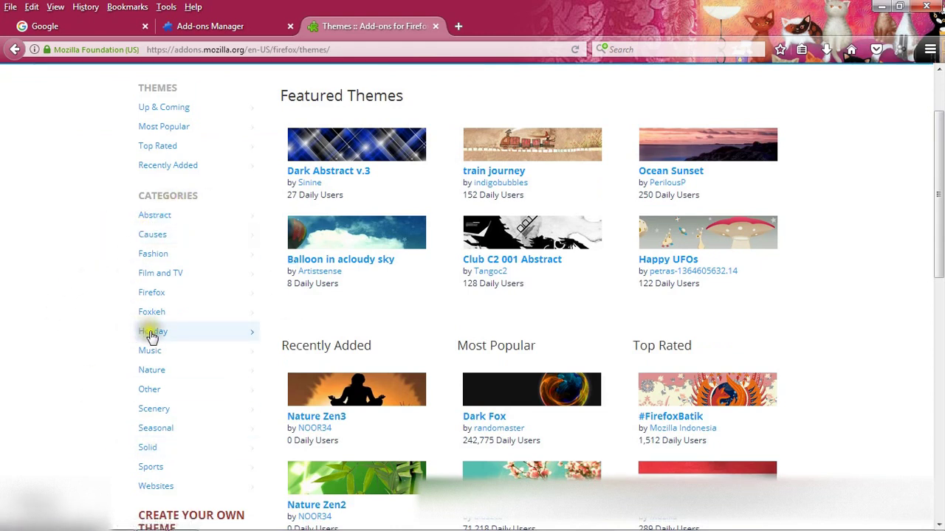
pyautogui.click(150, 372)
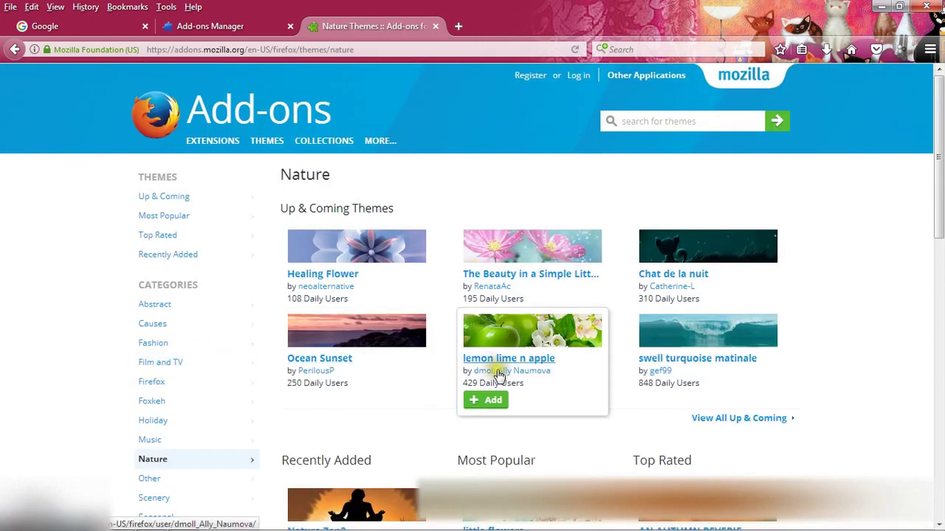
# - Install The Beauty in a Simple Little Thing theme and dismiss the installed notice
pyautogui.click(522, 278)
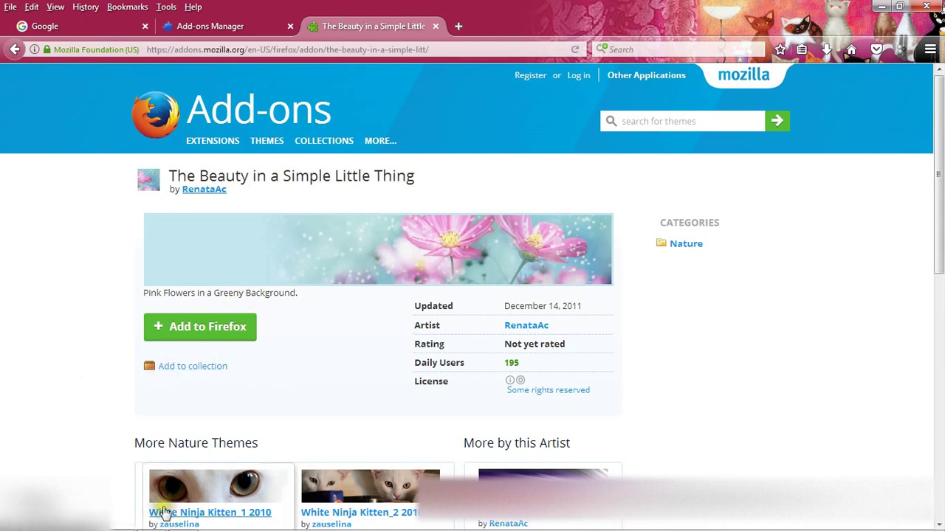
pyautogui.moveTo(314, 254)
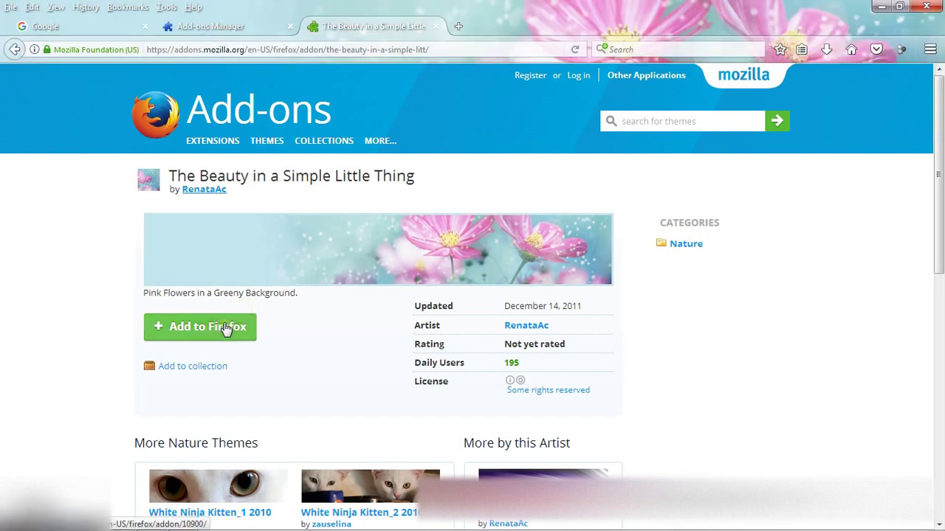
pyautogui.click(225, 328)
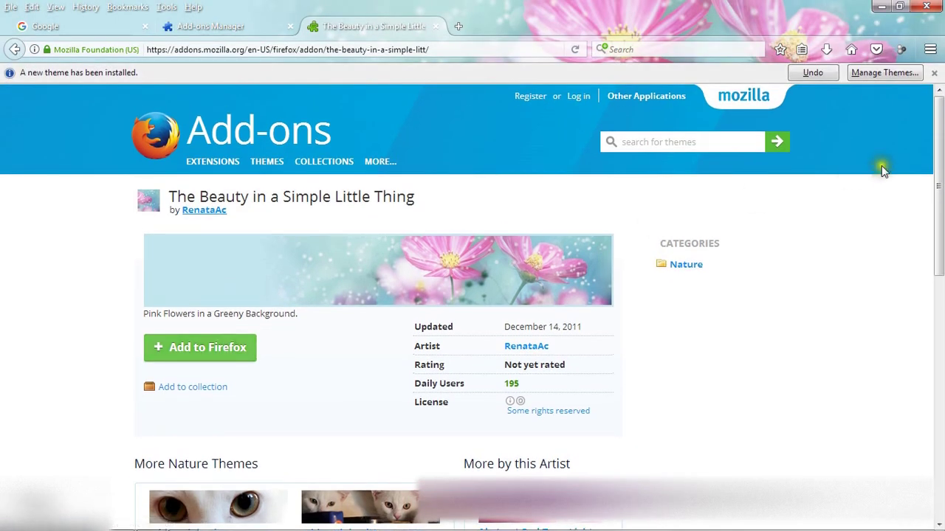
pyautogui.click(935, 75)
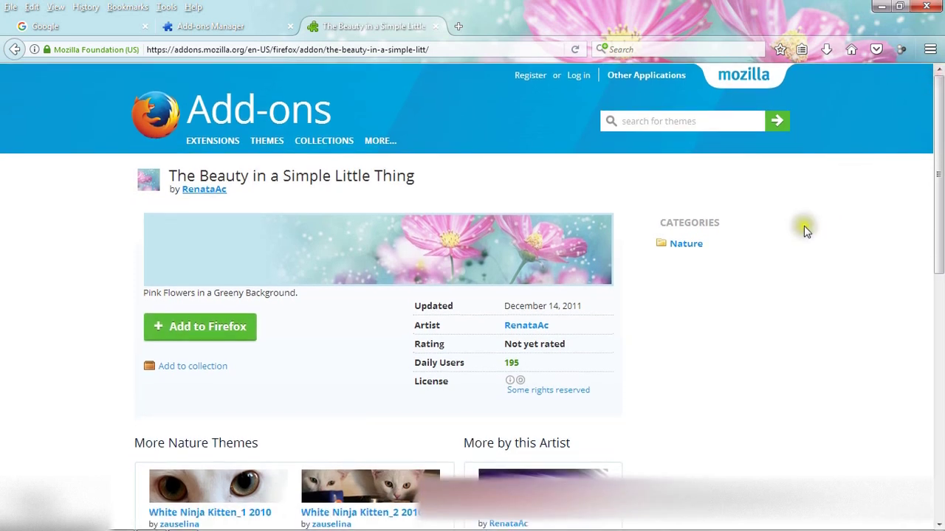
# - Look over the flower theme's page, then go back to the Nature themes gallery
pyautogui.scroll(-3, 2, 302)
pyautogui.scroll(-2, 2, 303)
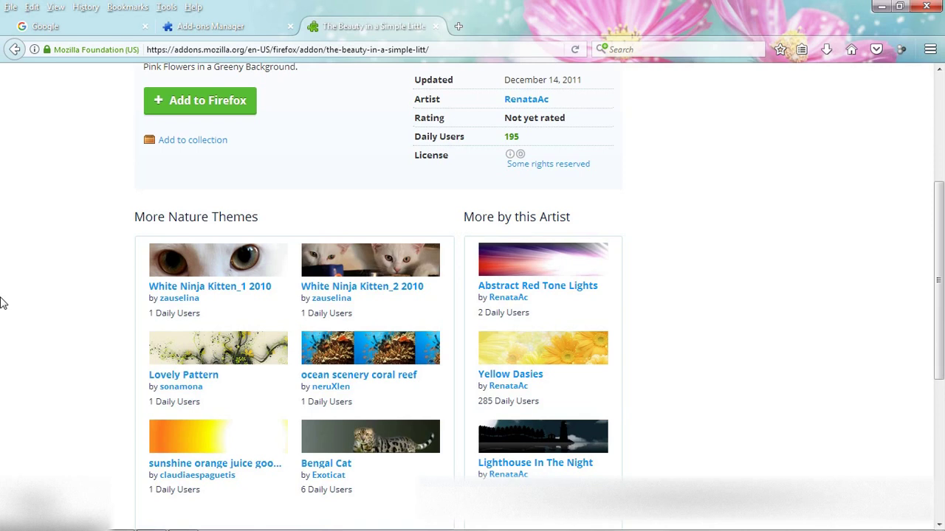
pyautogui.scroll(5, 2, 303)
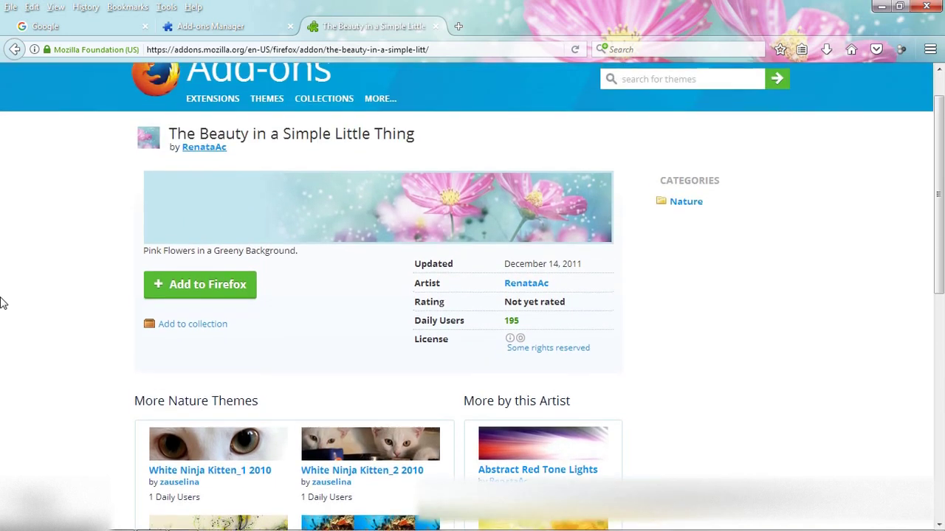
pyautogui.click(15, 49)
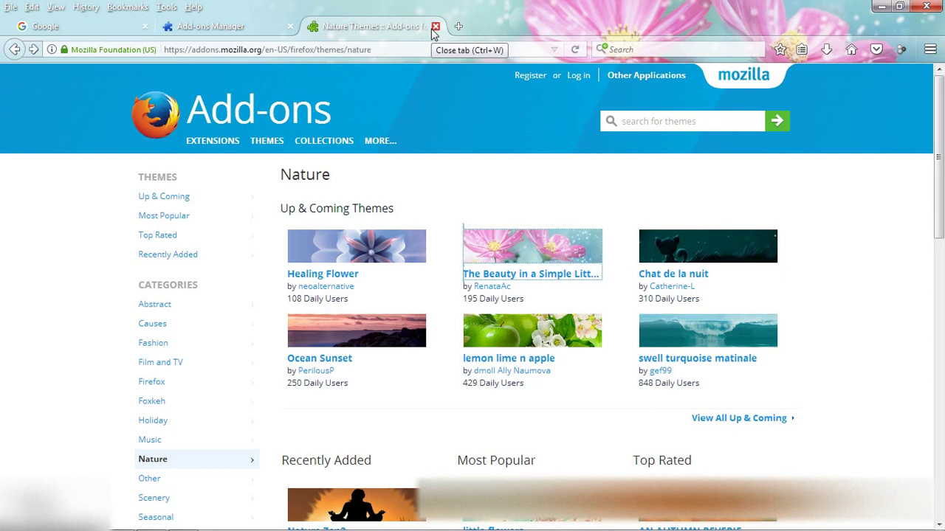
# - Close the Nature themes and Add-ons tabs, then list installed themes under Add-ons Manager Appearance
pyautogui.click(435, 27)
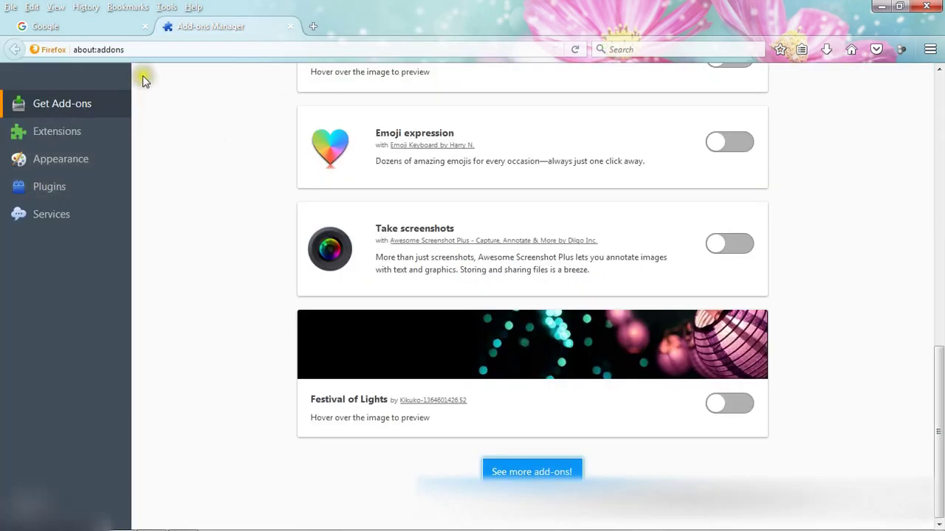
pyautogui.click(291, 27)
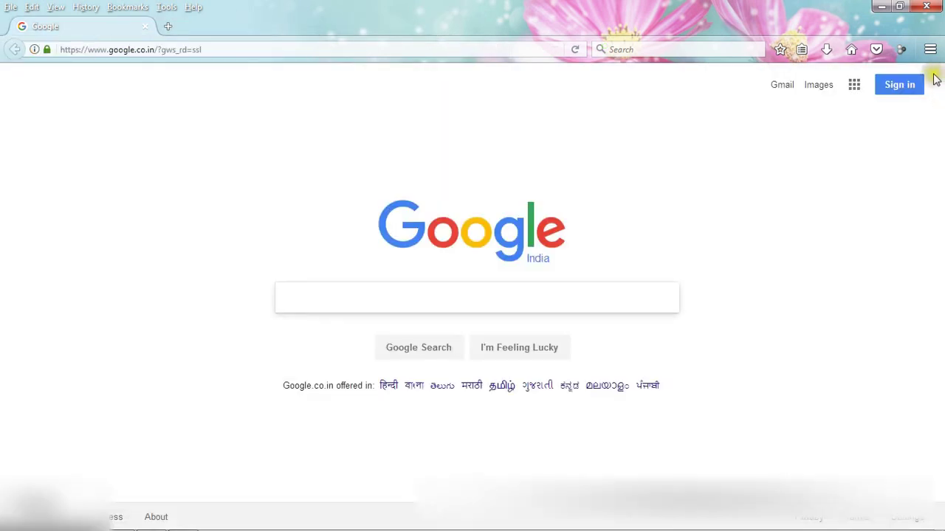
pyautogui.click(930, 49)
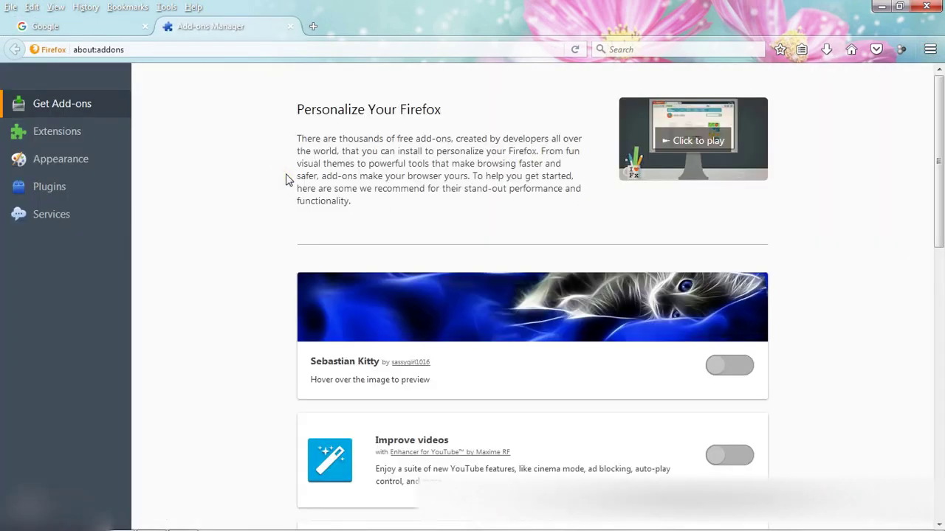
pyautogui.click(74, 133)
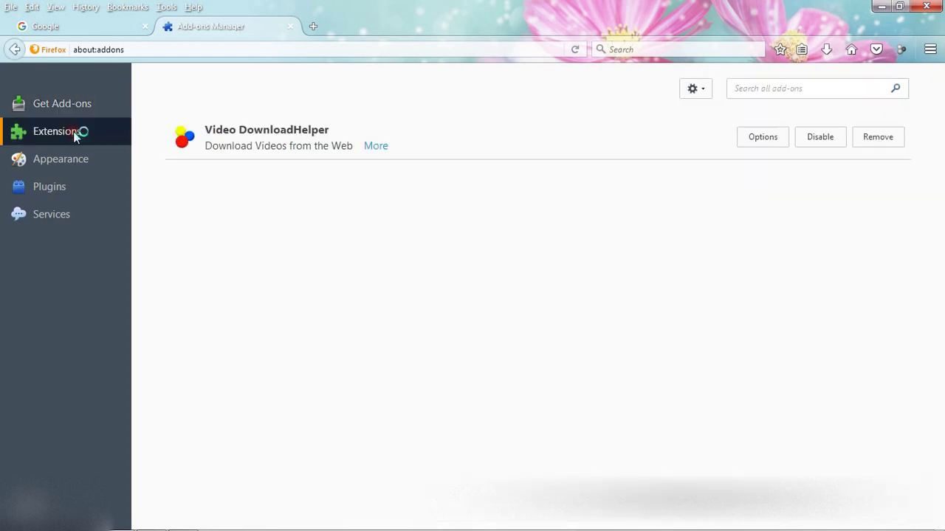
pyautogui.click(72, 160)
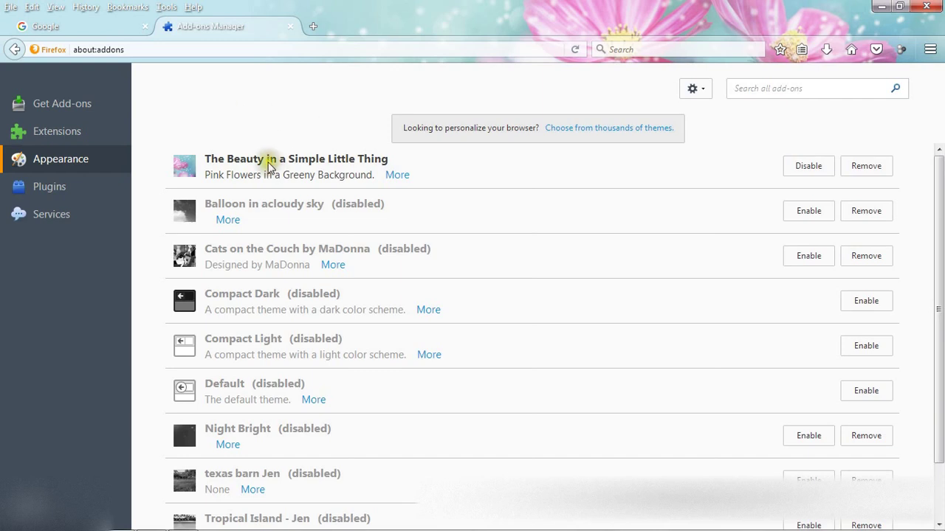
pyautogui.scroll(-2, 164, 170)
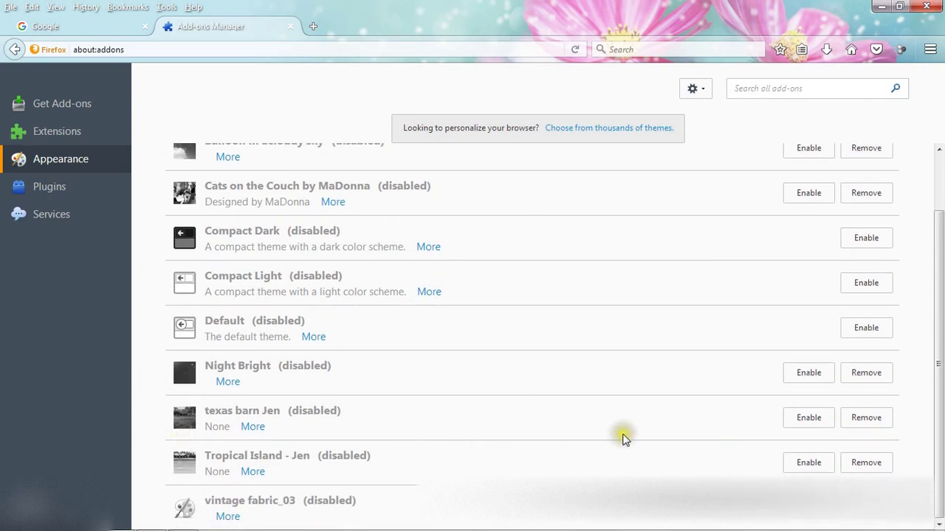
pyautogui.scroll(2, 624, 439)
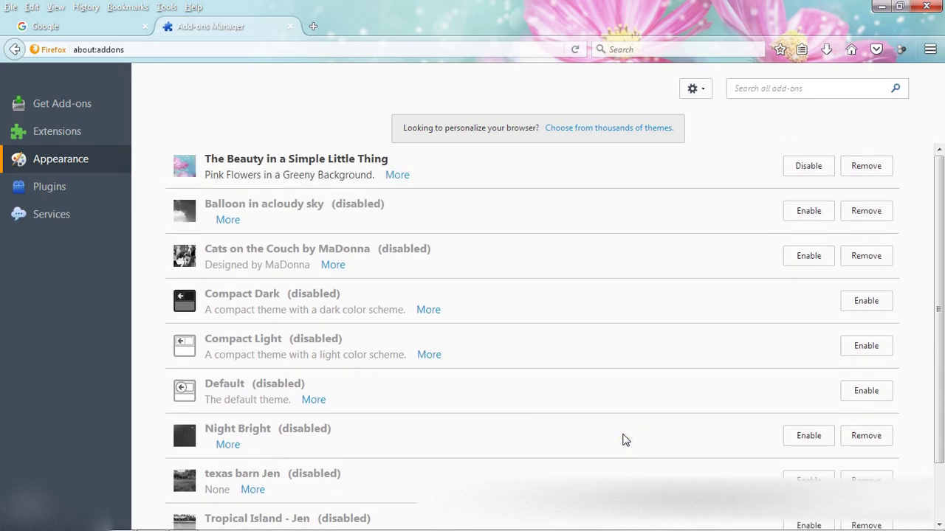
pyautogui.scroll(-2, 659, 207)
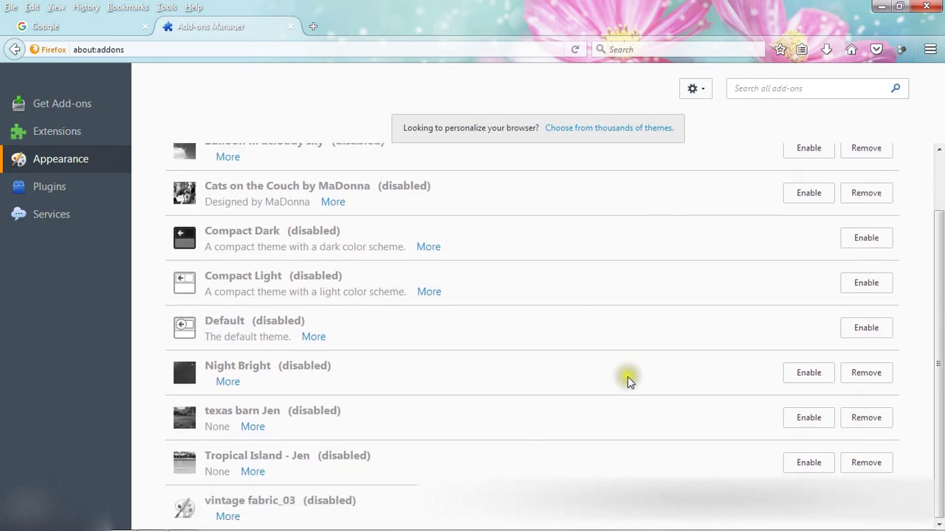
# - Enable vintage fabric_03, disabling The Beauty in a Simple Little Thing
pyautogui.click(808, 516)
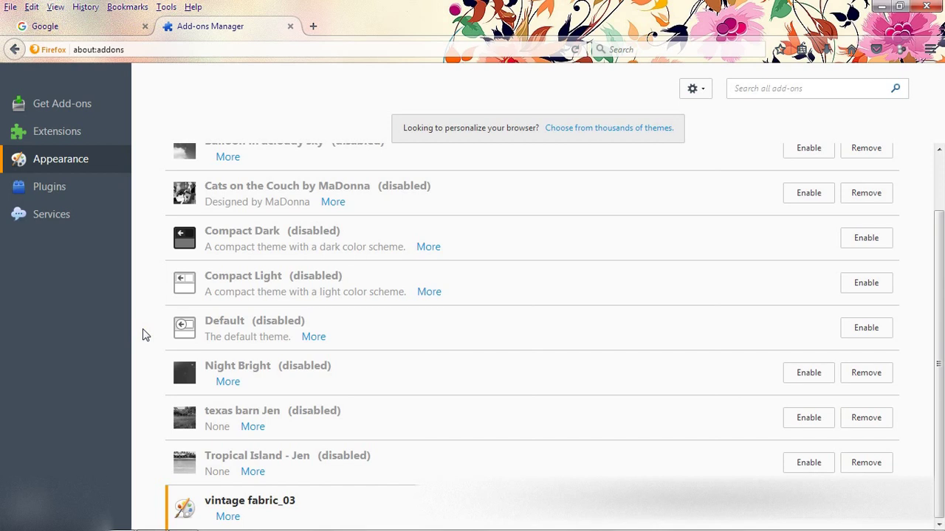
pyautogui.scroll(2, 146, 336)
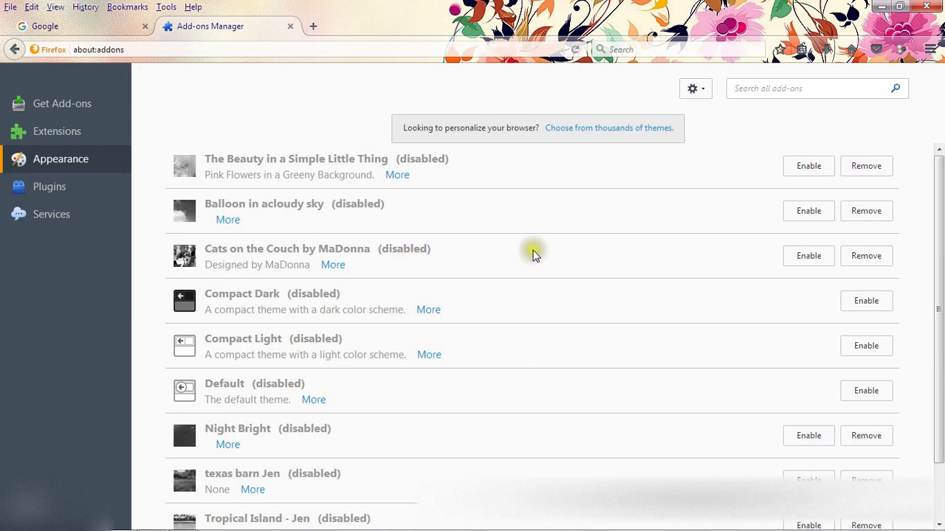
pyautogui.scroll(-2, 569, 262)
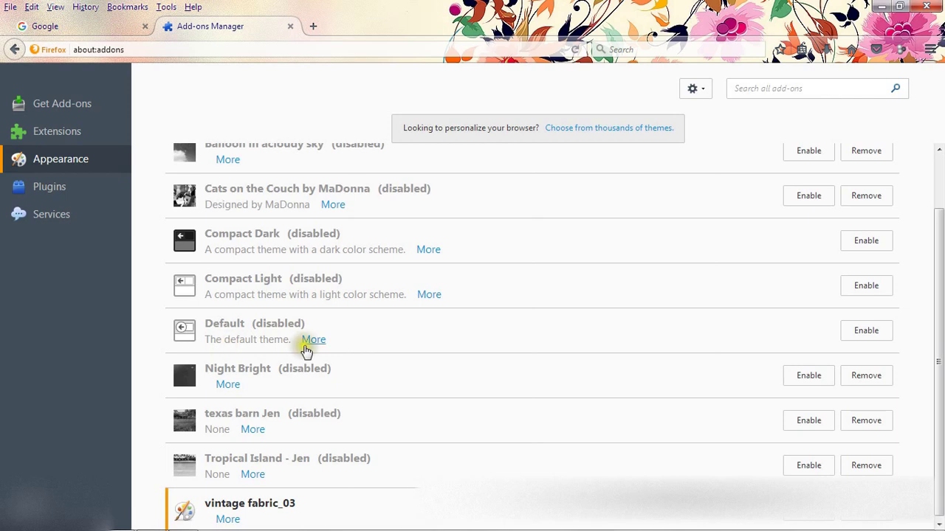
# - Enable the Default theme so vintage fabric_03 becomes disabled
pyautogui.click(849, 331)
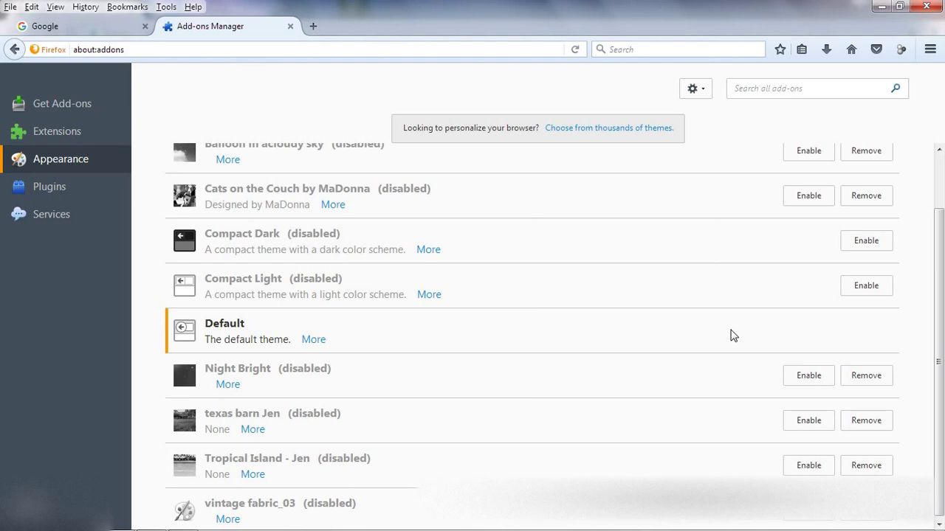
pyautogui.scroll(2, 598, 357)
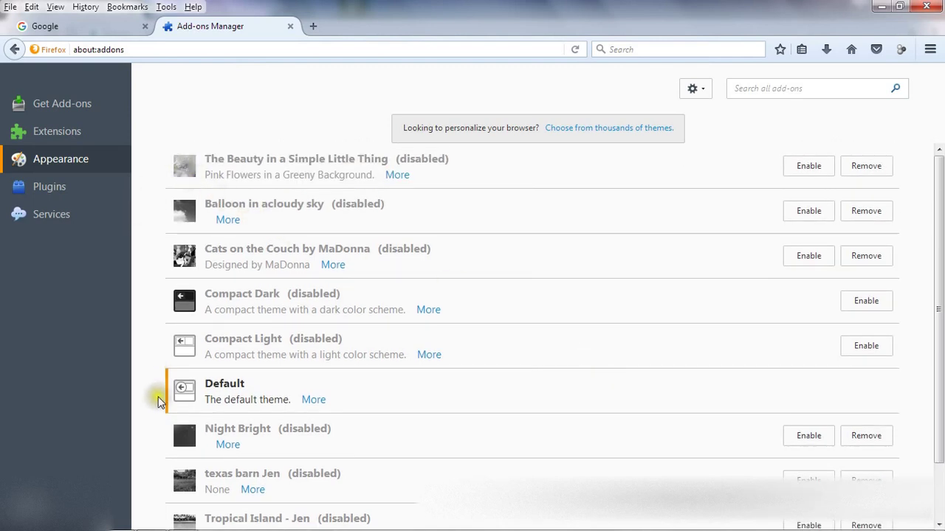
# - Remove The Beauty in a Simple Little Thing, Balloon in acloudy sky, Cats on the Couch, Night Bright, texas barn Jen, Tropical Island - Jen and vintage fabric_03
pyautogui.click(868, 167)
pyautogui.click(868, 187)
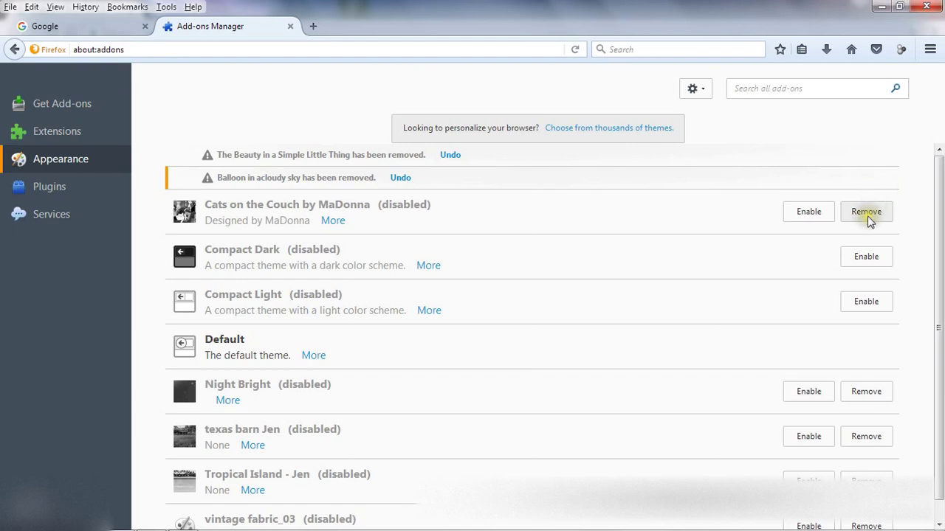
pyautogui.click(871, 215)
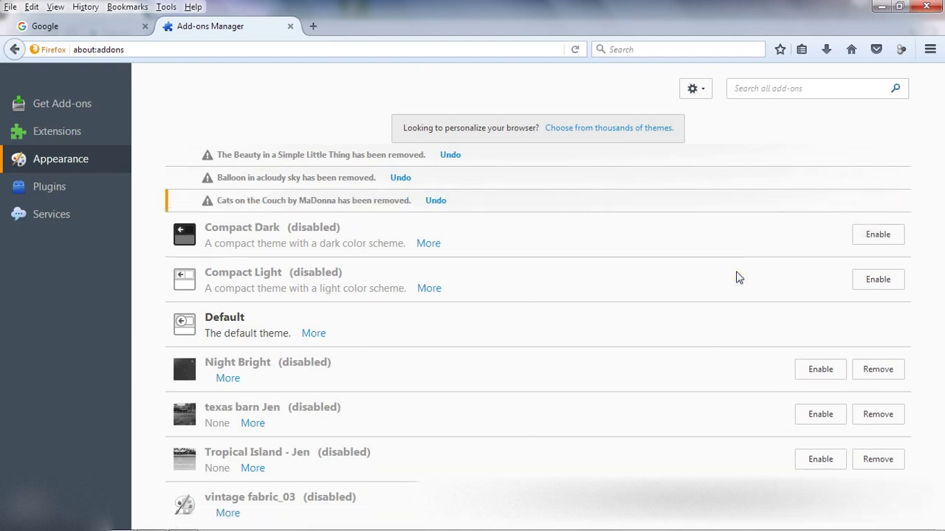
pyautogui.click(876, 371)
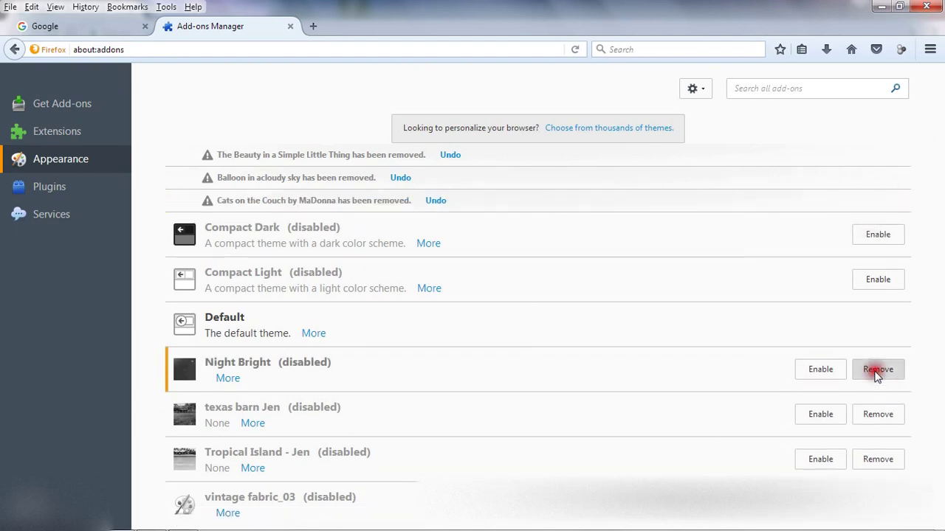
pyautogui.click(878, 395)
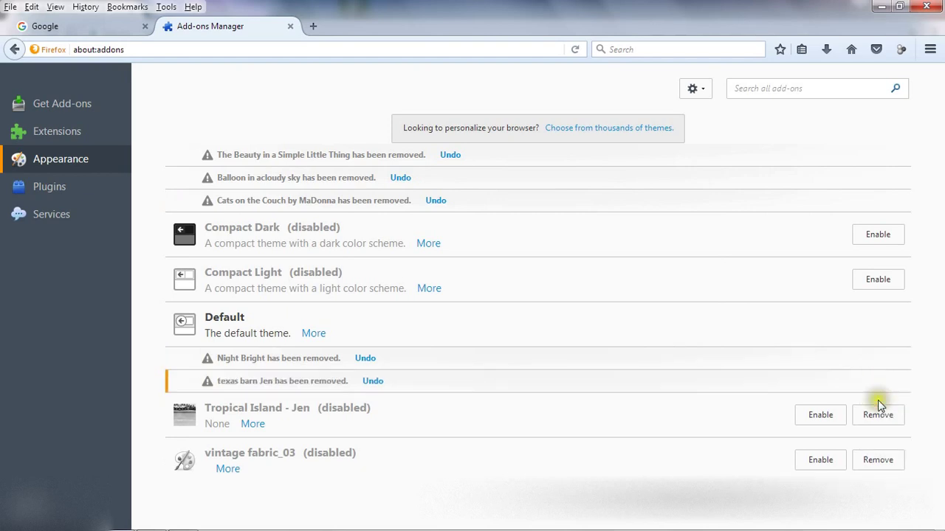
pyautogui.click(878, 416)
pyautogui.click(877, 437)
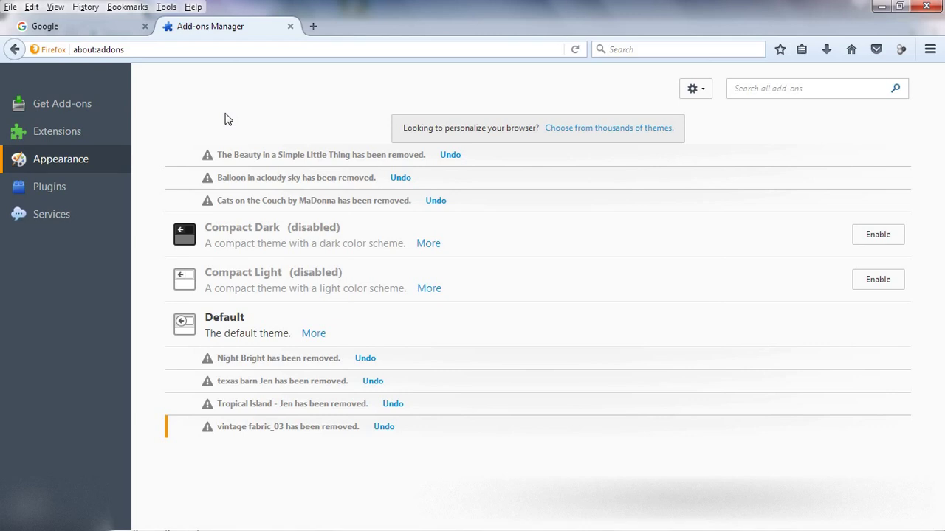
# - Close the Add-ons Manager tab, leaving only the Google India page
pyautogui.click(291, 27)
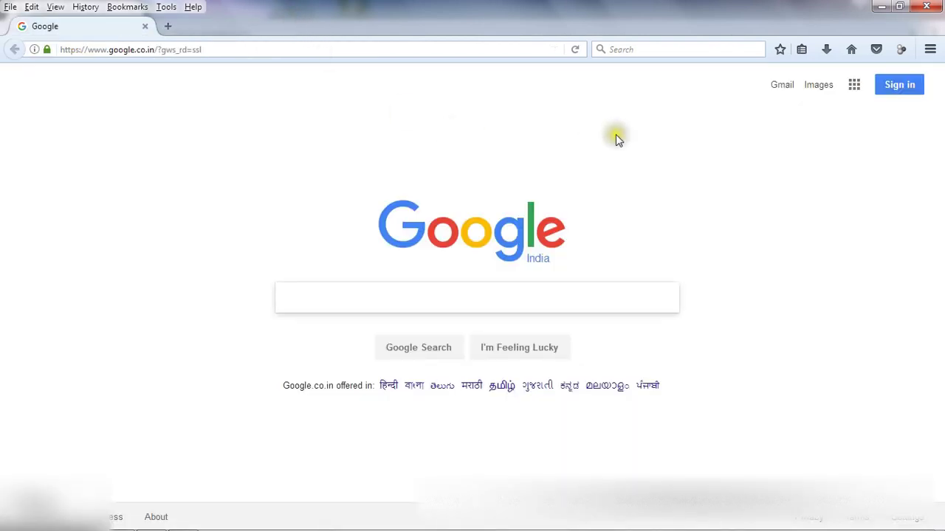